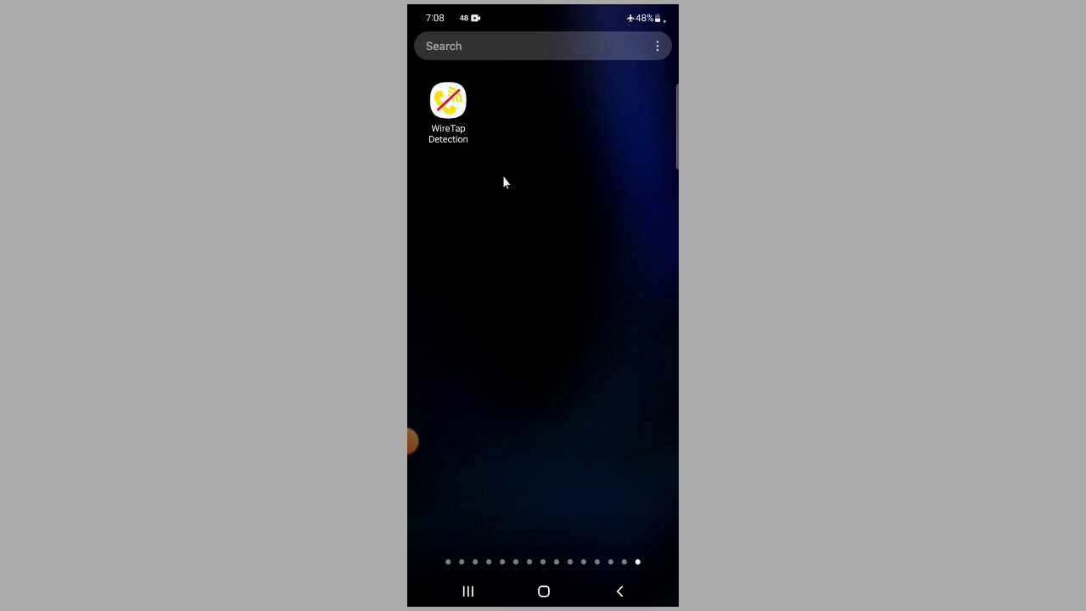
Launch WireTap Detection and let it load the main screen showing detection disabled
{"action": "left_click", "coordinate": [456, 107]}
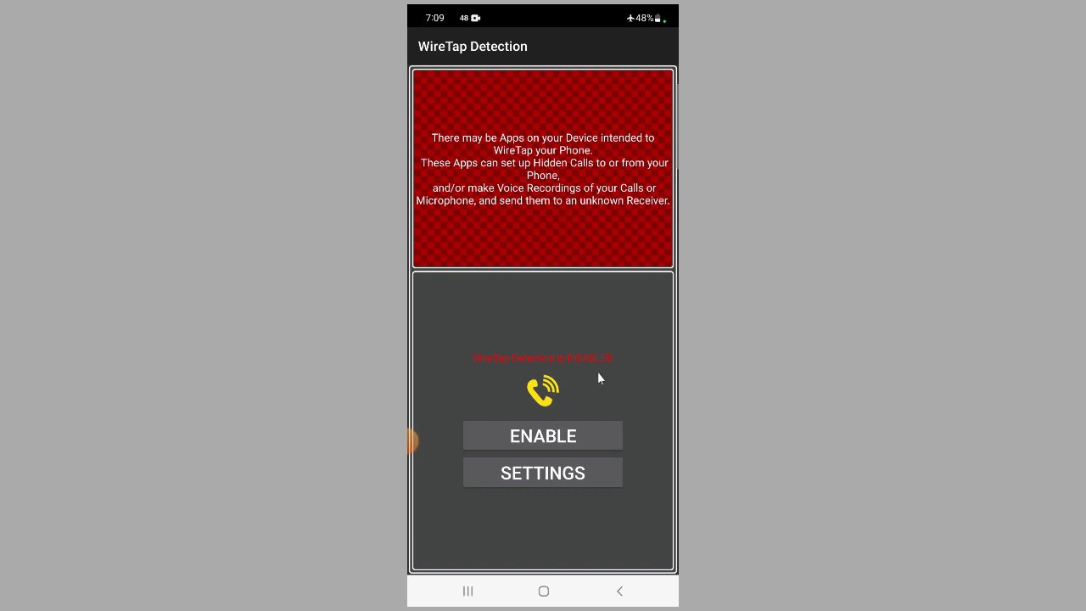
Enable detection, granting audio recording while in use and phone-call access, then confirm the status notification
{"action": "left_click", "coordinate": [558, 437]}
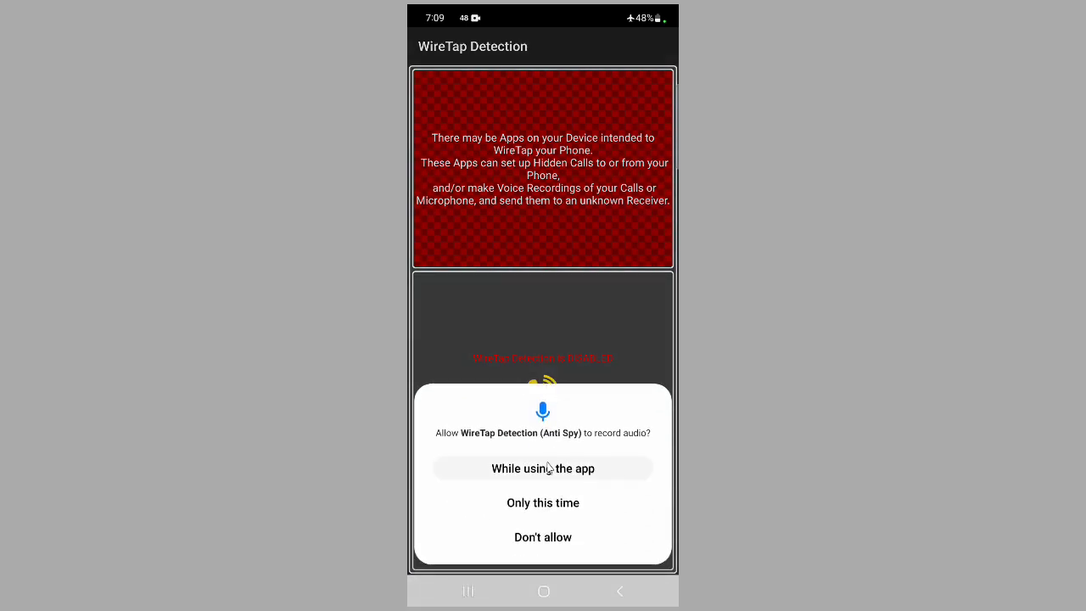
{"action": "left_click", "coordinate": [553, 466]}
{"action": "left_click", "coordinate": [544, 499]}
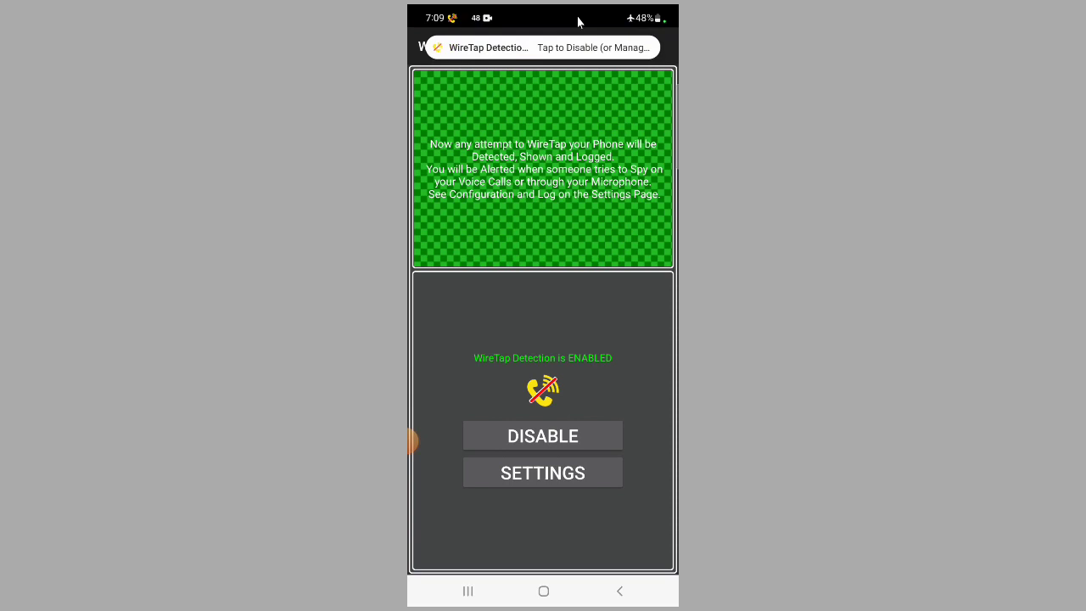
{"action": "left_click_drag", "start_coordinate": [578, 22], "coordinate": [580, 221]}
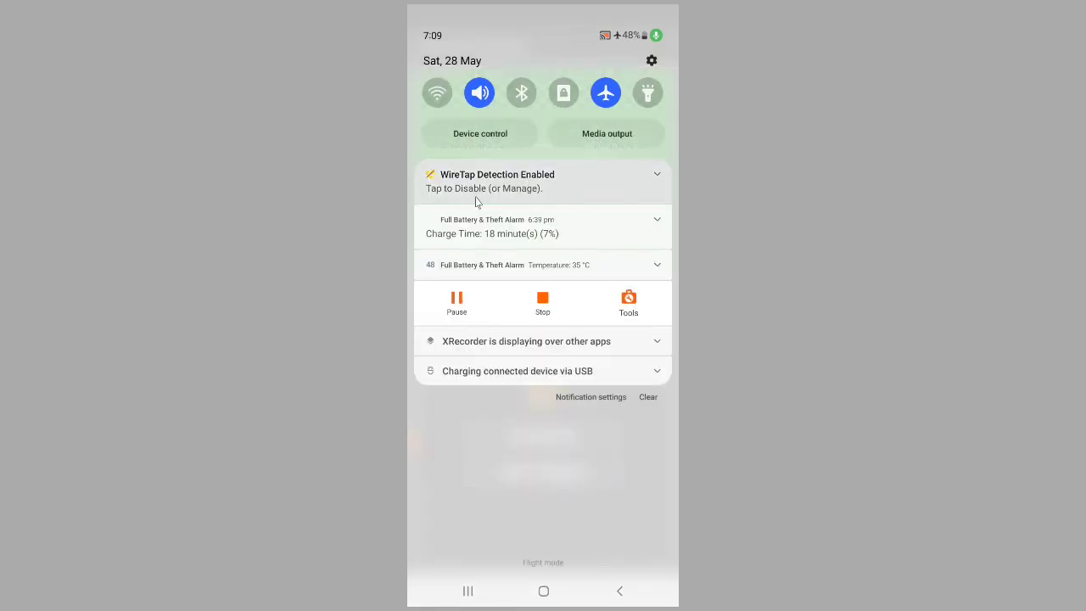
{"action": "left_click", "coordinate": [486, 201]}
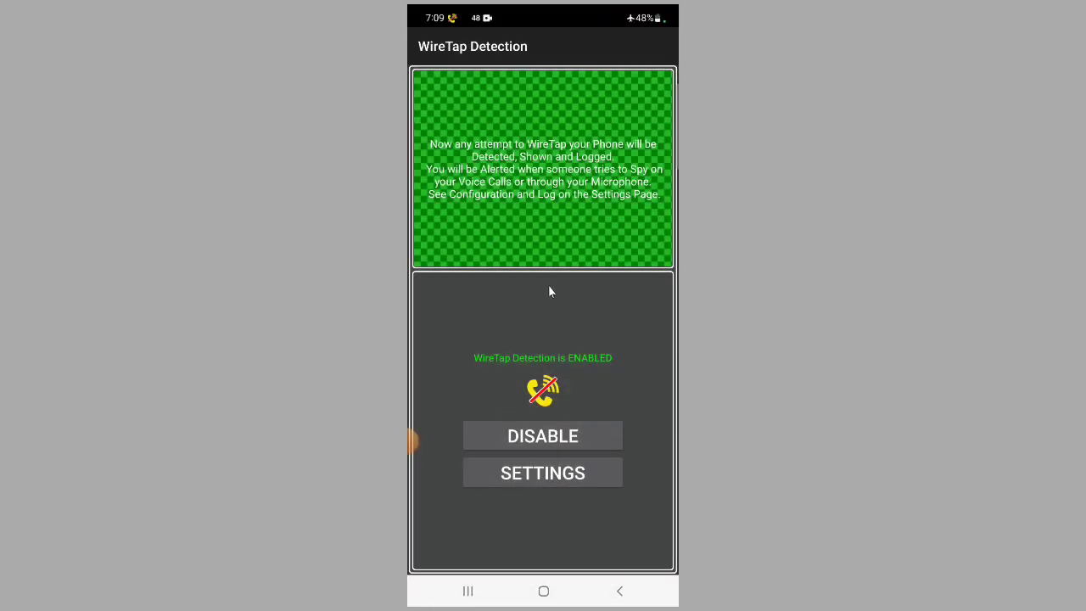
Open Settings and scroll through the Call Recordings, Hidden Calls and mic-recording detection options
{"action": "left_click", "coordinate": [551, 477]}
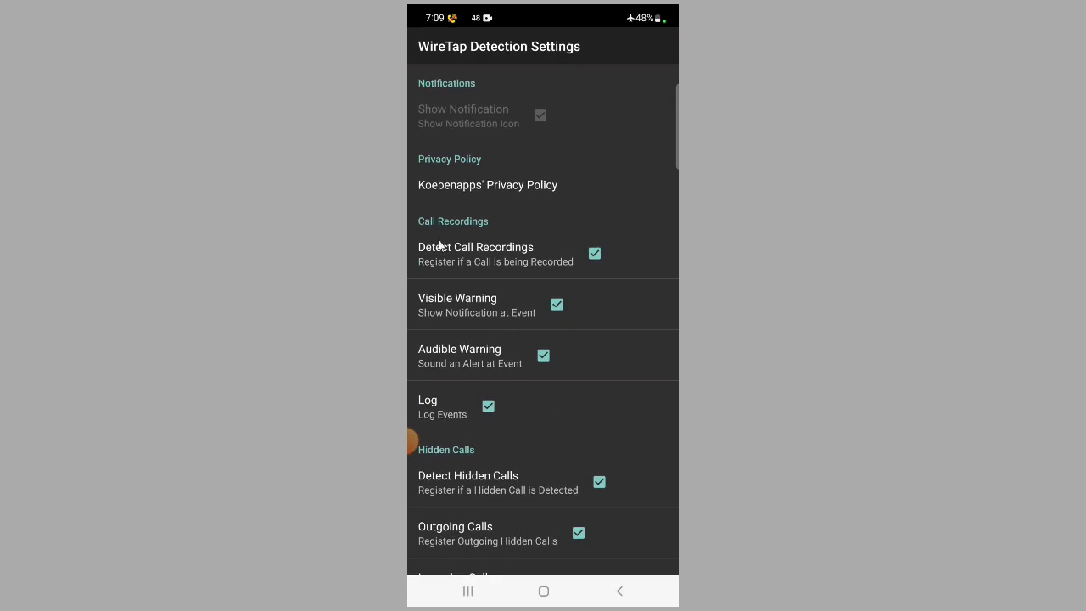
{"action": "scroll", "coordinate": [509, 378], "scroll_direction": "down", "scroll_amount": 5}
{"action": "scroll", "coordinate": [514, 376], "scroll_direction": "up", "scroll_amount": 5}
{"action": "scroll", "coordinate": [450, 314], "scroll_direction": "down", "scroll_amount": 1}
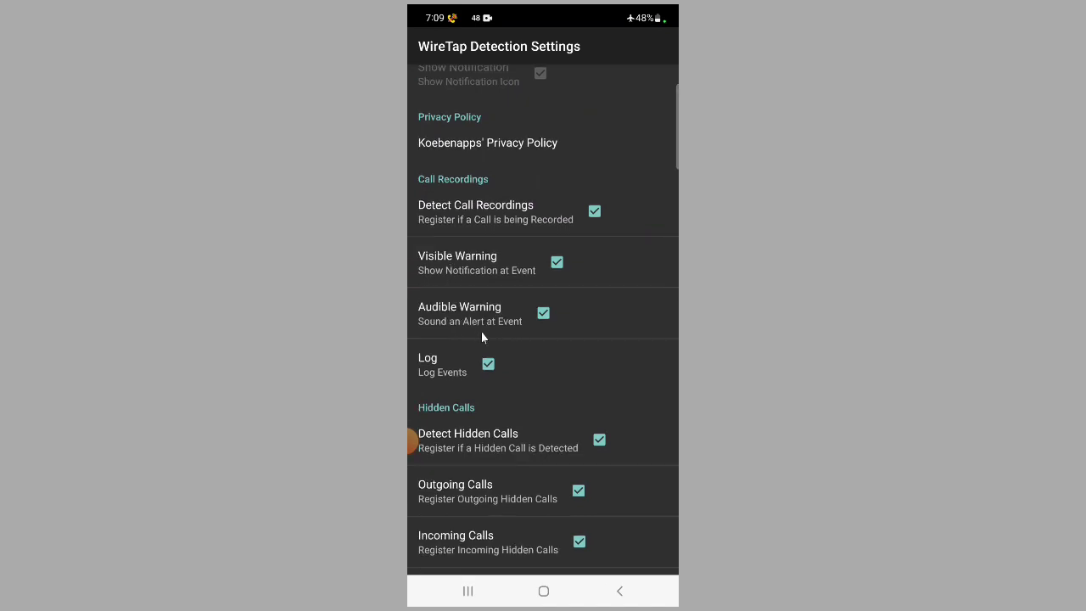
{"action": "scroll", "coordinate": [504, 314], "scroll_direction": "down", "scroll_amount": 1}
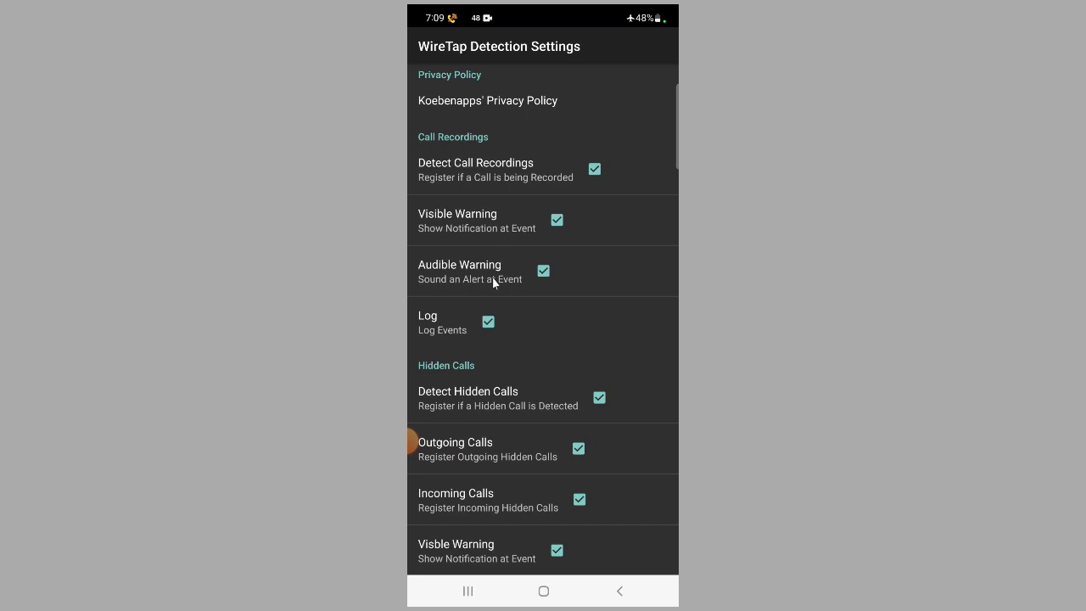
{"action": "scroll", "coordinate": [495, 326], "scroll_direction": "down", "scroll_amount": 1}
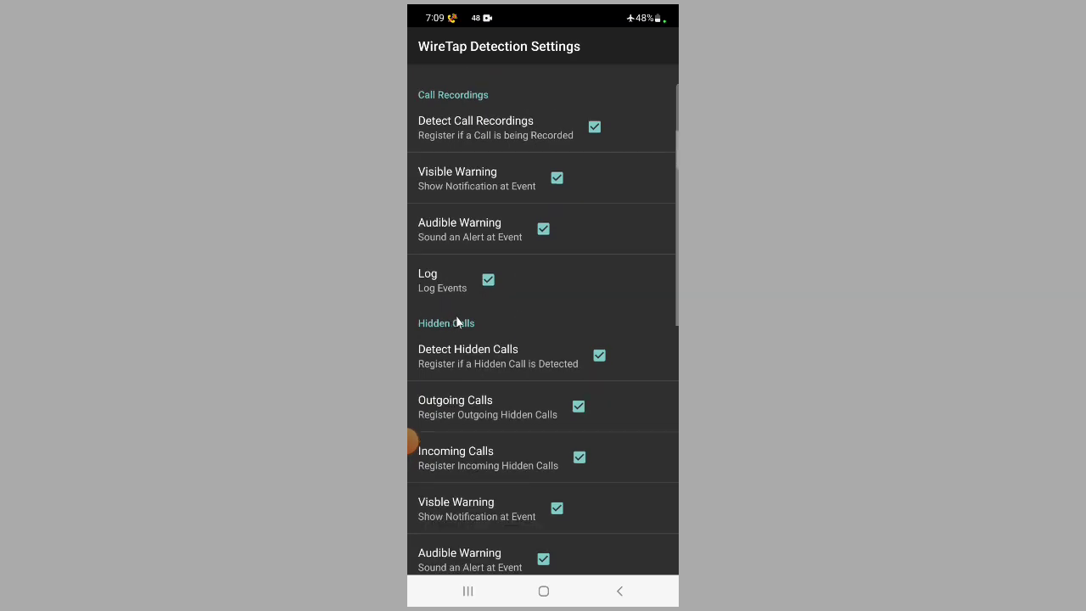
{"action": "scroll", "coordinate": [485, 373], "scroll_direction": "down", "scroll_amount": 1}
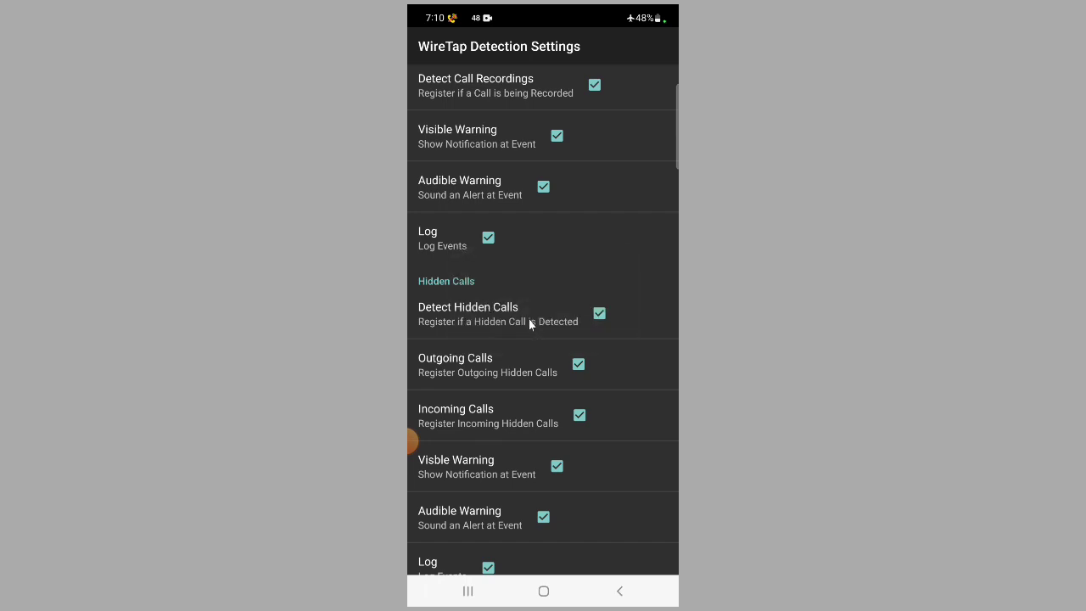
{"action": "scroll", "coordinate": [475, 322], "scroll_direction": "down", "scroll_amount": 5}
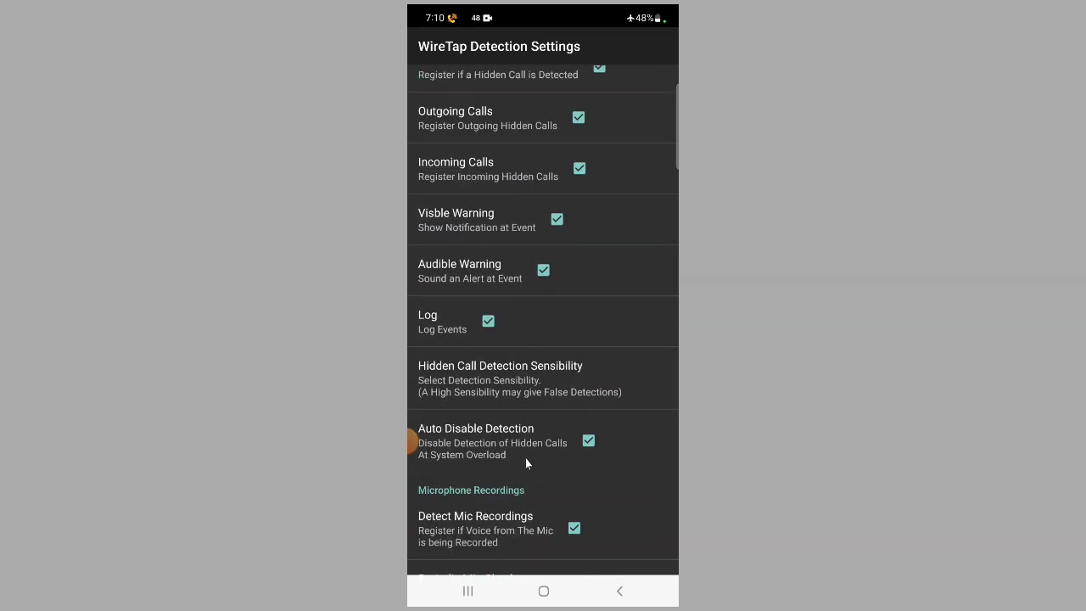
{"action": "scroll", "coordinate": [535, 424], "scroll_direction": "up", "scroll_amount": 4}
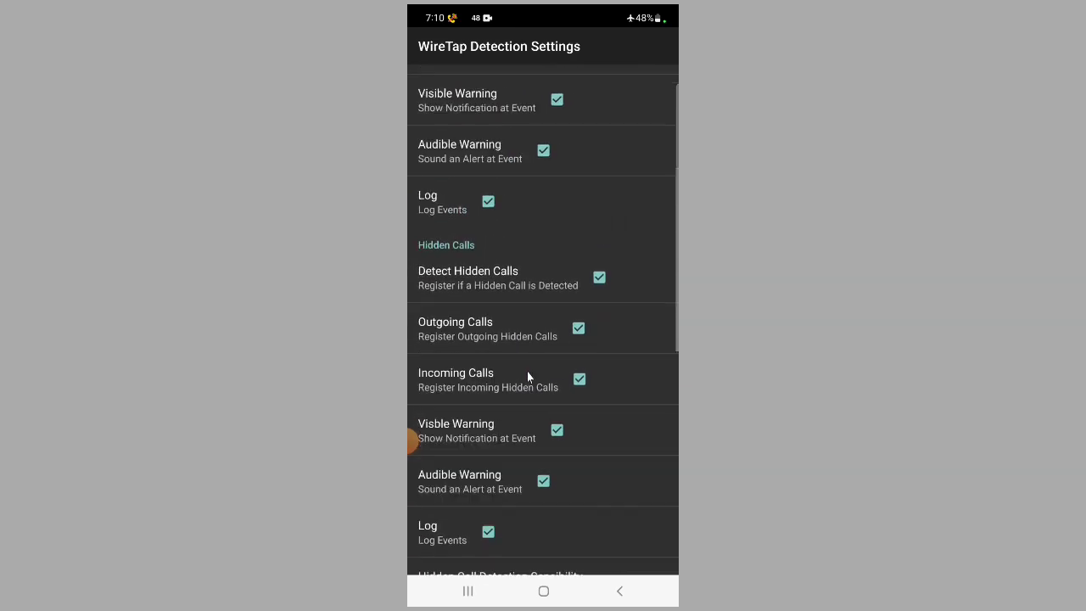
{"action": "scroll", "coordinate": [527, 373], "scroll_direction": "down", "scroll_amount": 8}
{"action": "scroll", "coordinate": [529, 364], "scroll_direction": "up", "scroll_amount": 12}
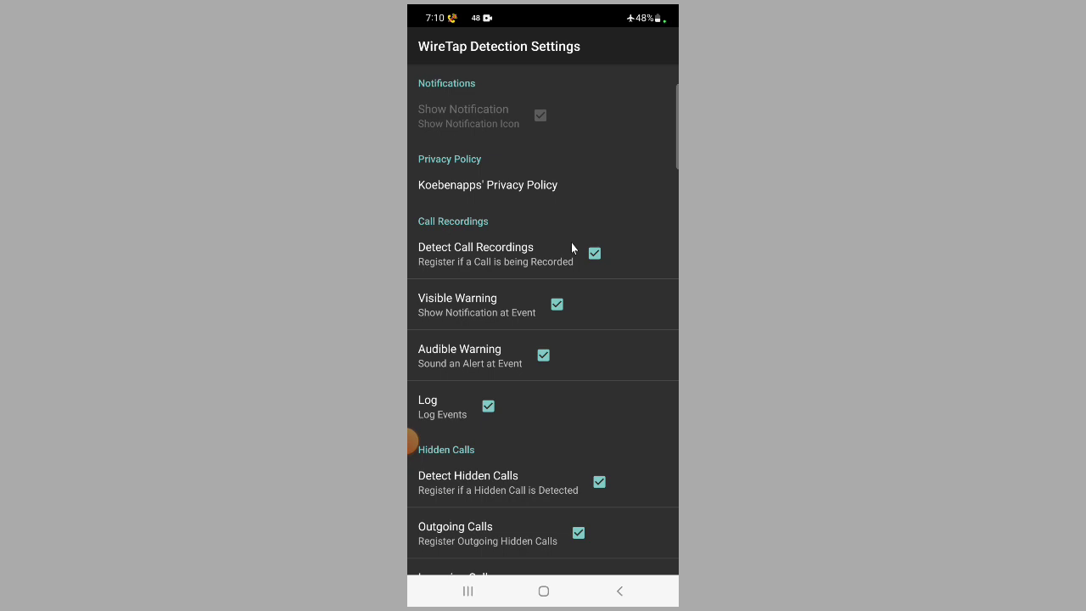
{"action": "scroll", "coordinate": [571, 229], "scroll_direction": "down", "scroll_amount": 10}
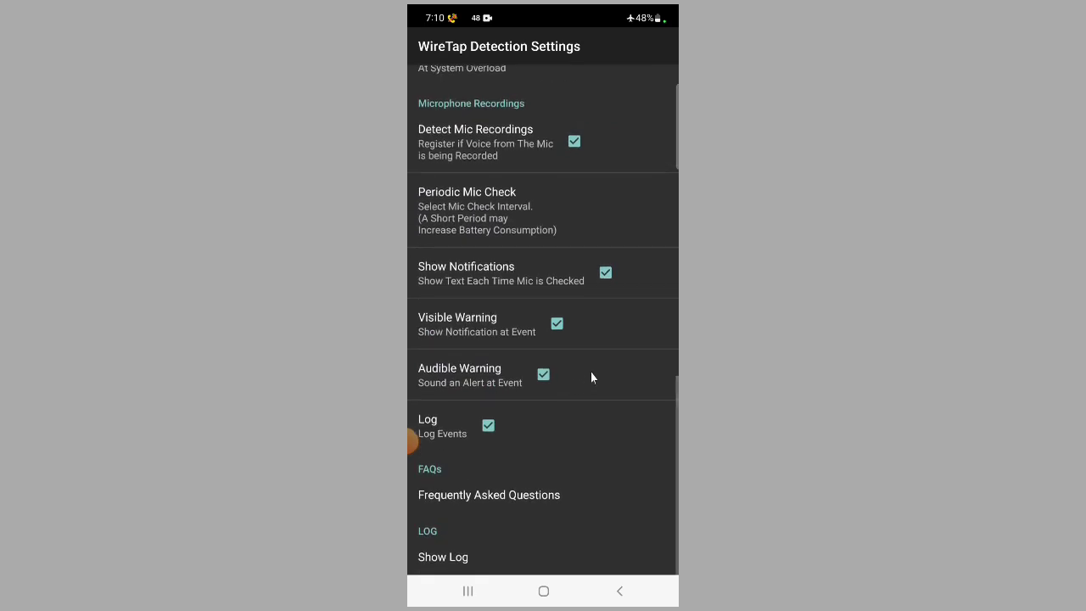
{"action": "scroll", "coordinate": [592, 377], "scroll_direction": "up", "scroll_amount": 10}
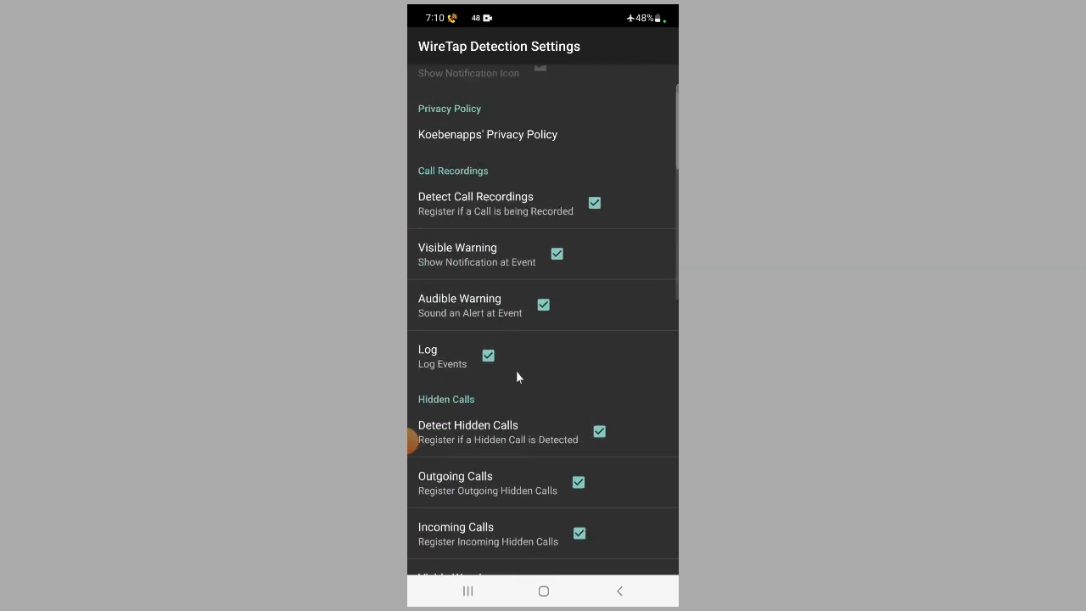